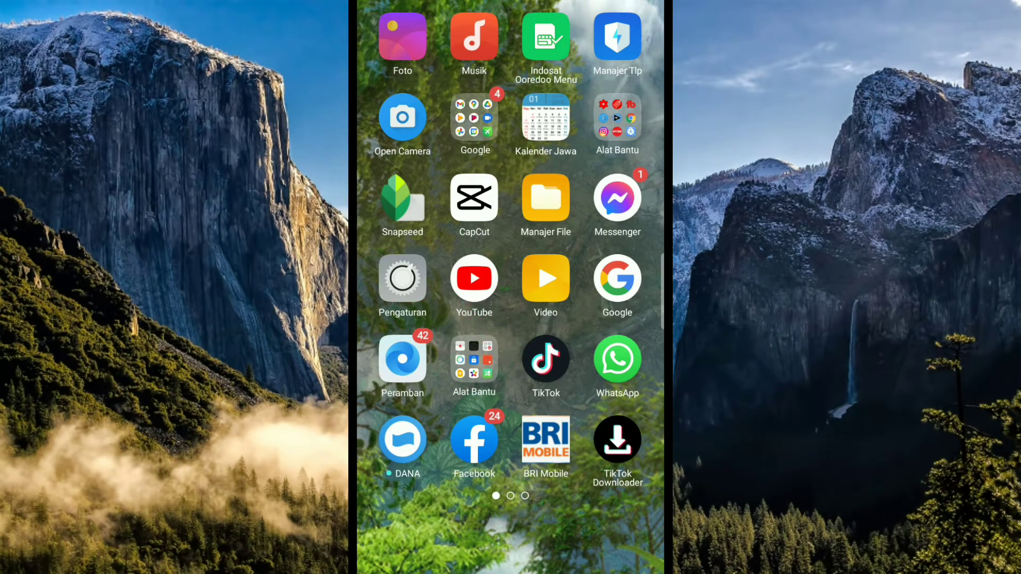
# - Create a new project from the 00:15 pink-background dance video and play it back
pyautogui.click(474, 197)
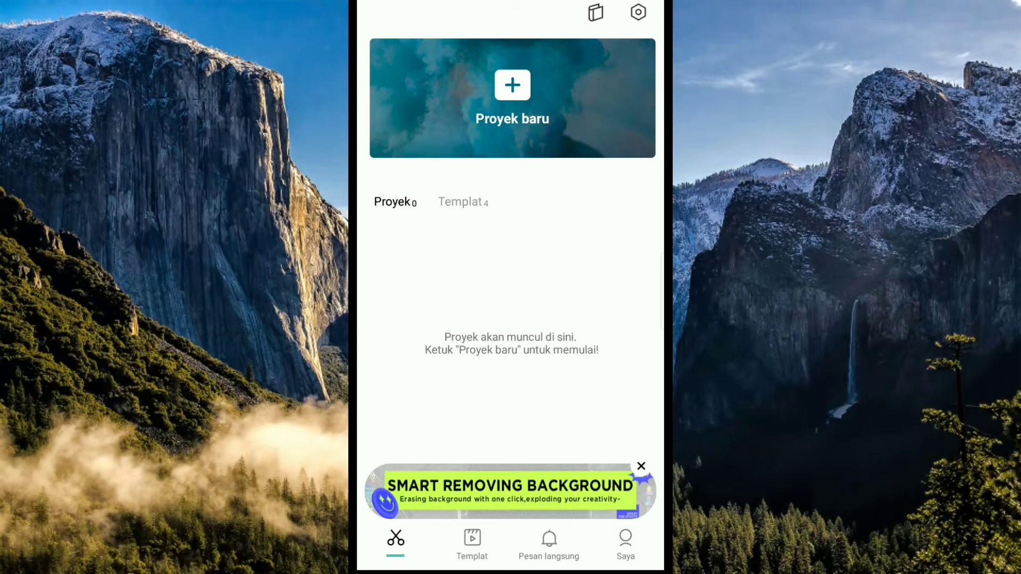
pyautogui.click(512, 86)
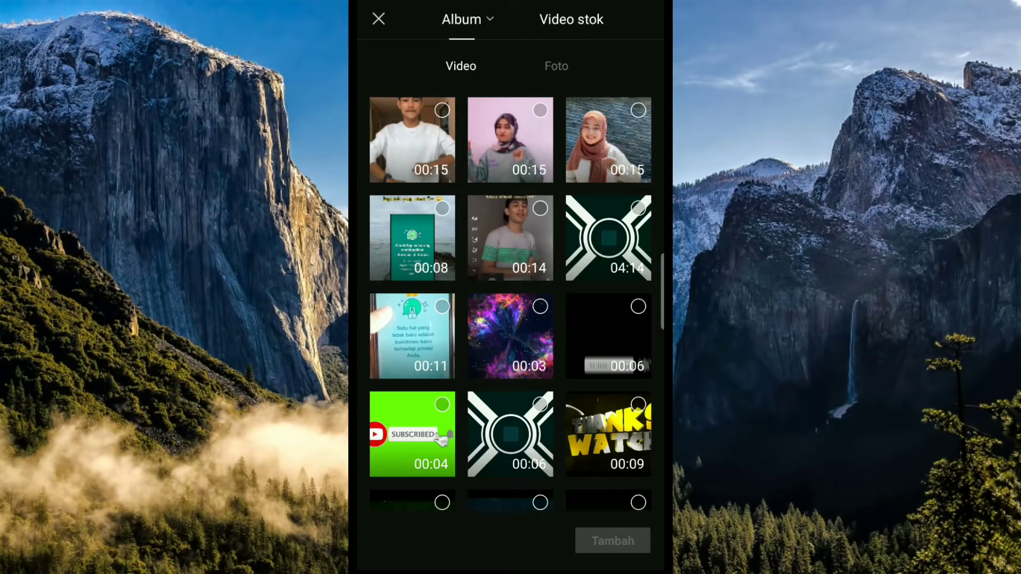
pyautogui.click(540, 111)
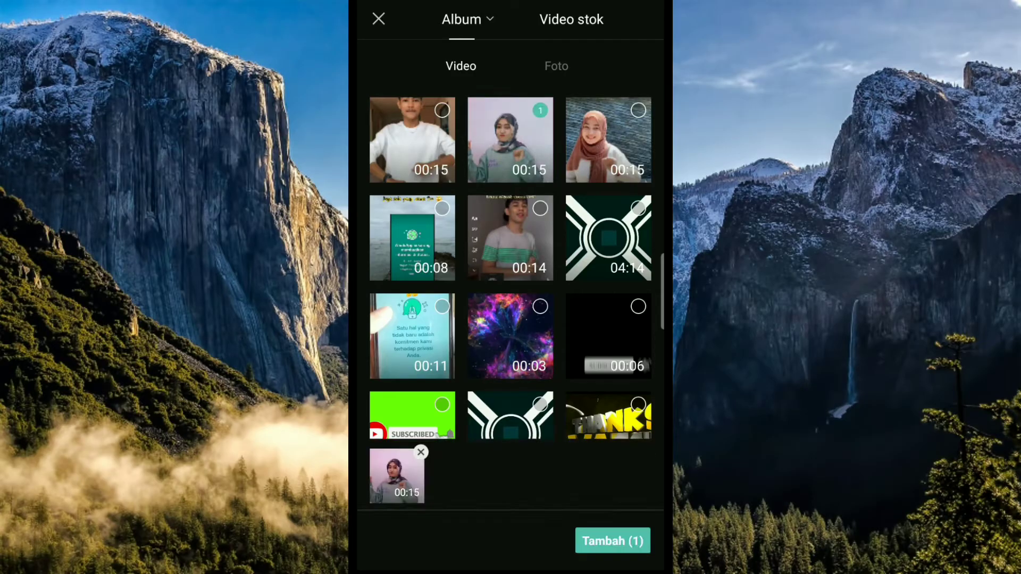
pyautogui.click(613, 541)
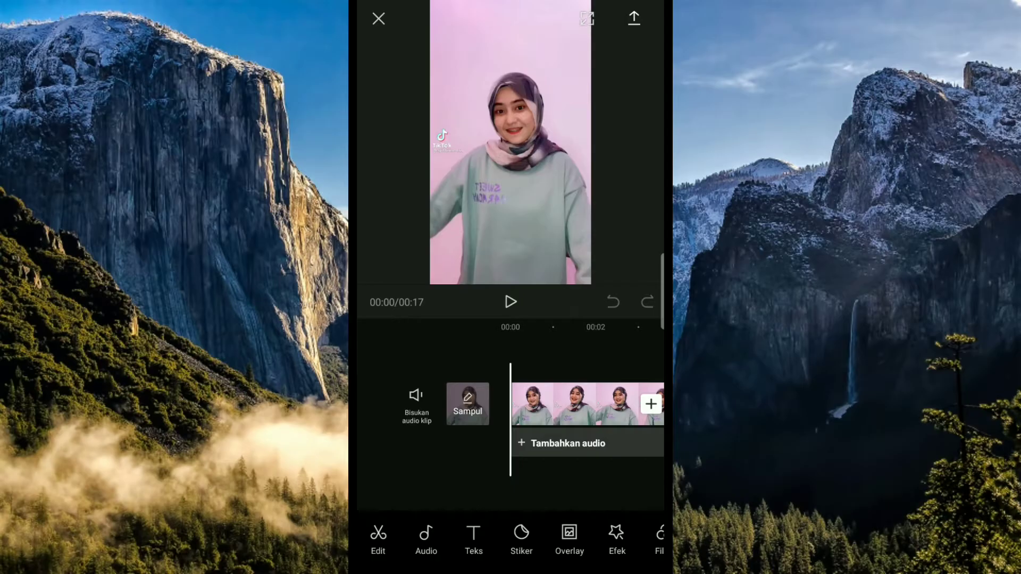
pyautogui.click(511, 302)
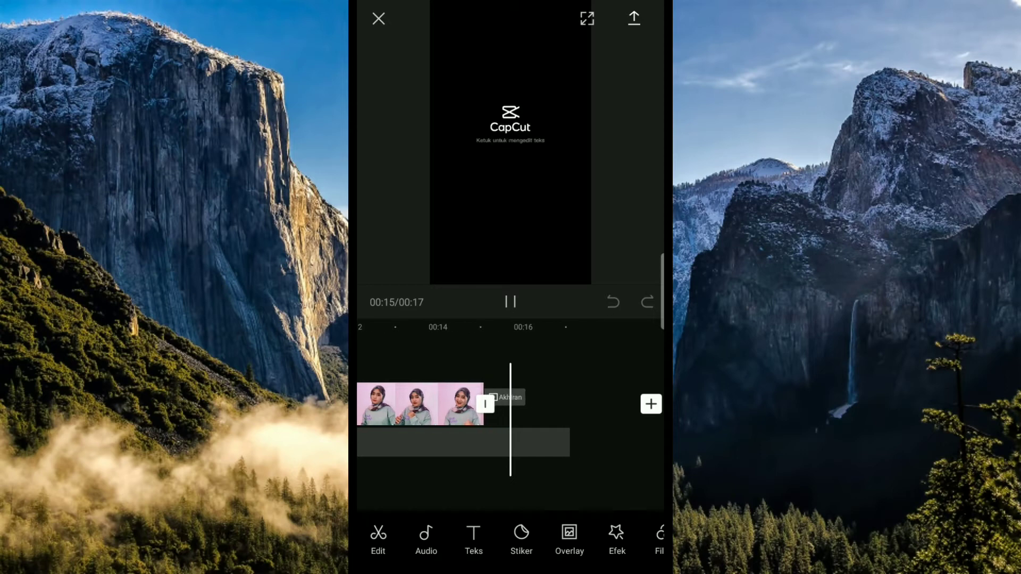
# - Delete the Akhiran outro clip so the project runs 00:15, then return to the first frame
pyautogui.click(511, 302)
pyautogui.moveTo(478, 404); pyautogui.dragTo(505, 404)
pyautogui.click(553, 404)
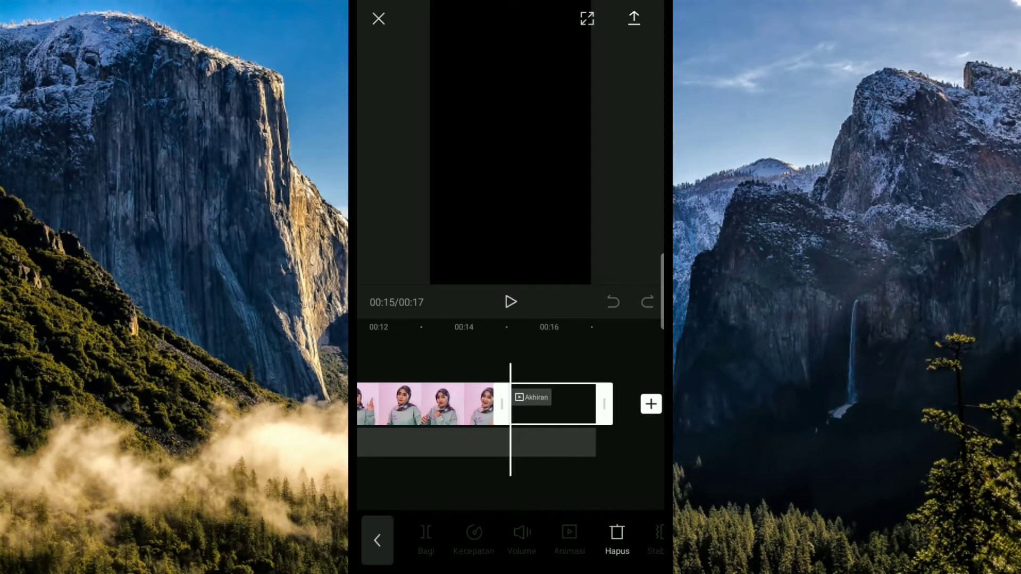
pyautogui.click(616, 536)
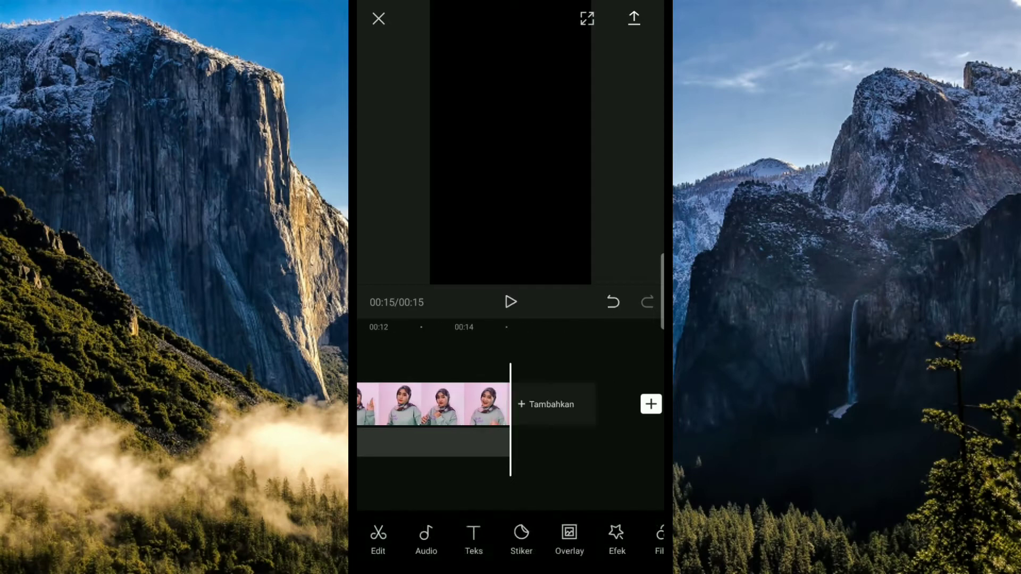
pyautogui.moveTo(399, 404); pyautogui.dragTo(638, 404)
pyautogui.moveTo(425, 404)
pyautogui.mouseDown()
pyautogui.moveTo(612, 404)
pyautogui.moveTo(585, 404)
pyautogui.mouseUp()
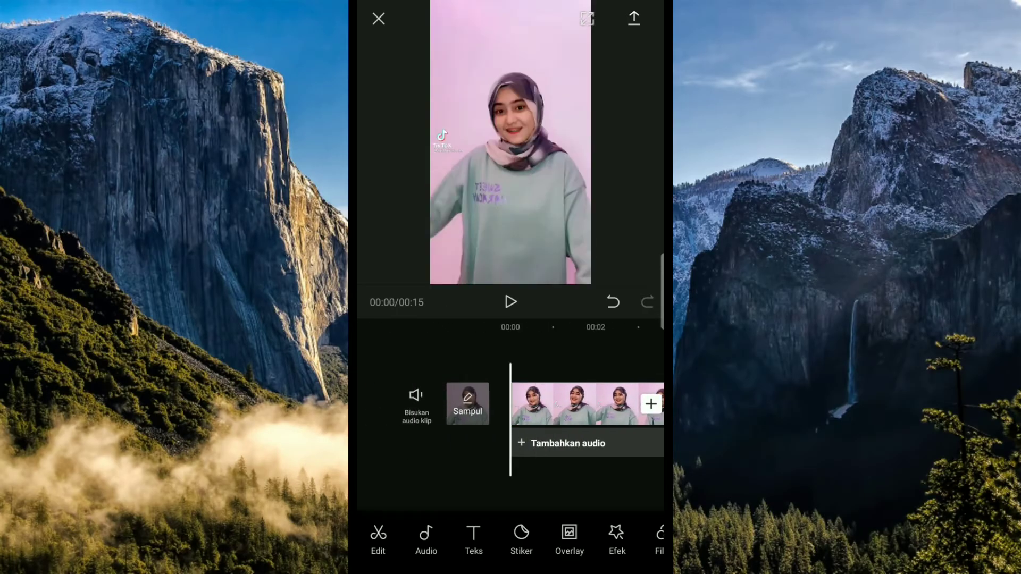
pyautogui.click(575, 404)
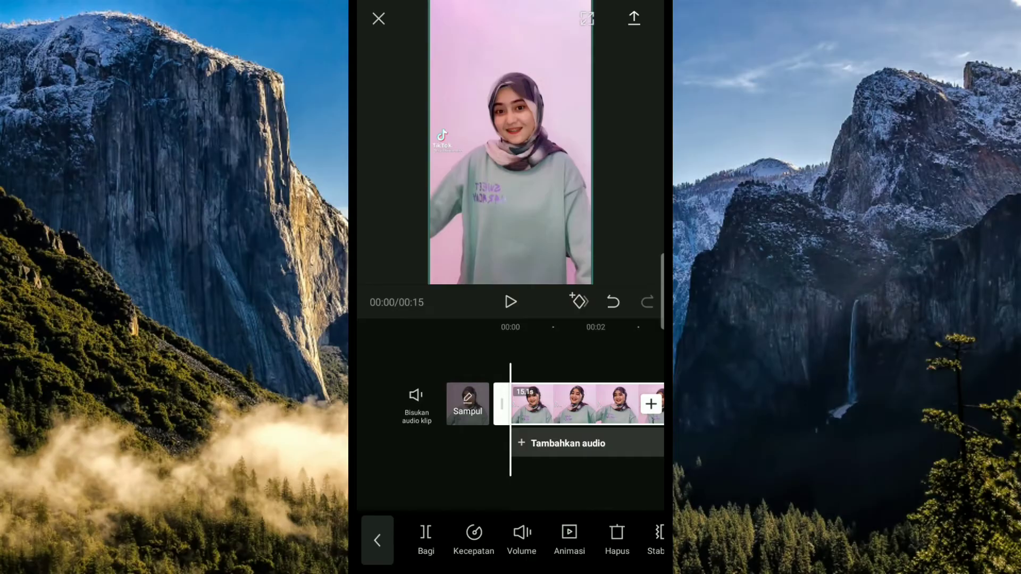
pyautogui.moveTo(638, 537); pyautogui.dragTo(405, 537)
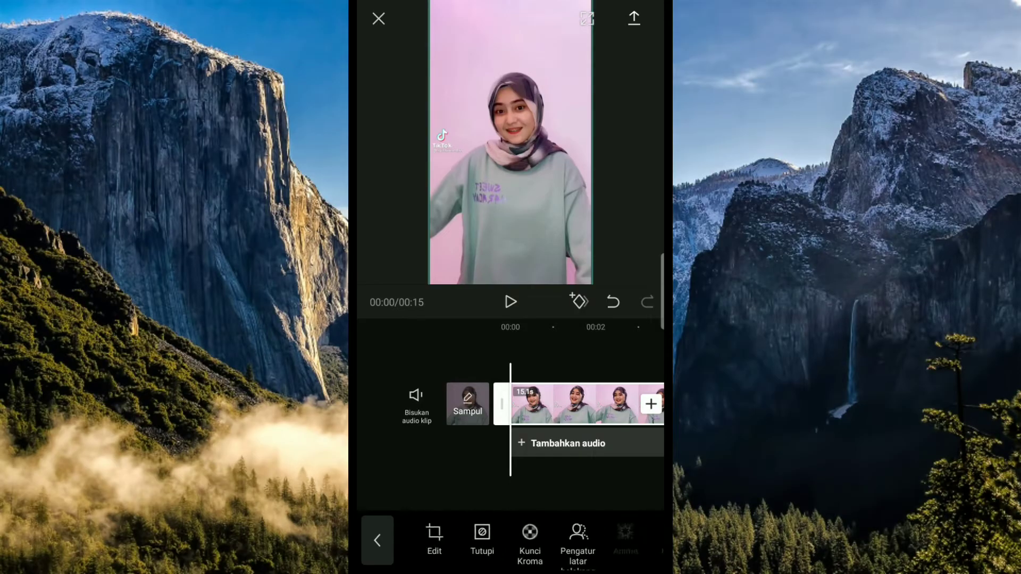
pyautogui.moveTo(612, 537)
pyautogui.mouseDown()
pyautogui.moveTo(426, 537)
pyautogui.moveTo(638, 537)
pyautogui.mouseUp()
pyautogui.click(378, 540)
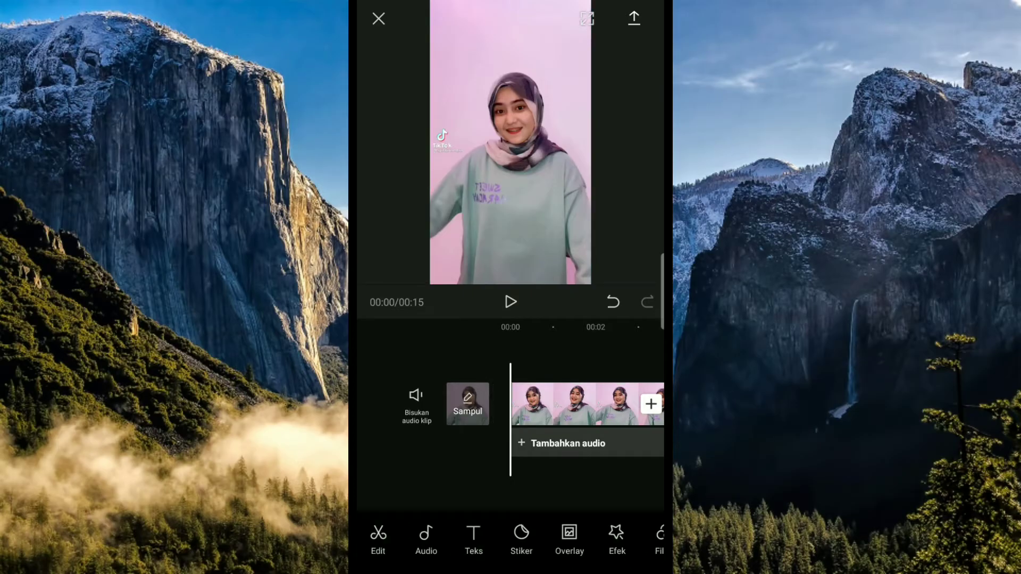
pyautogui.moveTo(612, 537); pyautogui.dragTo(449, 537)
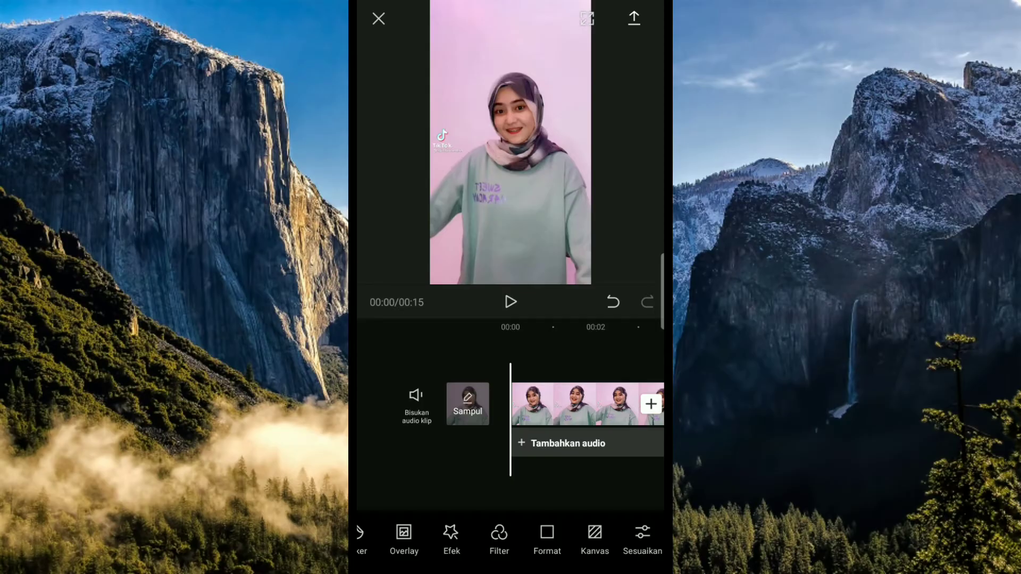
# - Set the canvas format to 16:9 and reposition the dance clip within the wide frame
pyautogui.click(546, 537)
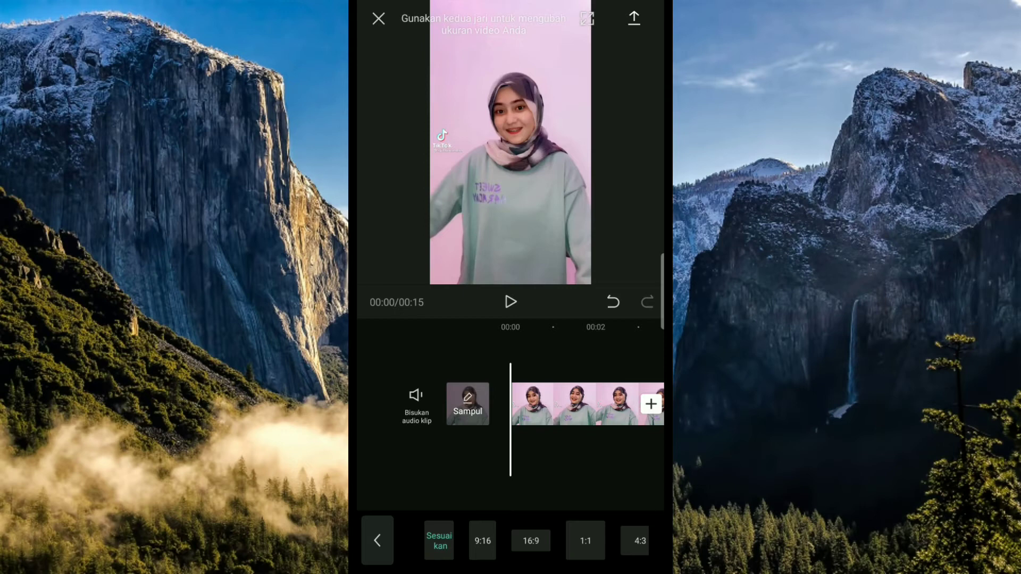
pyautogui.hscroll(5, 511, 541)
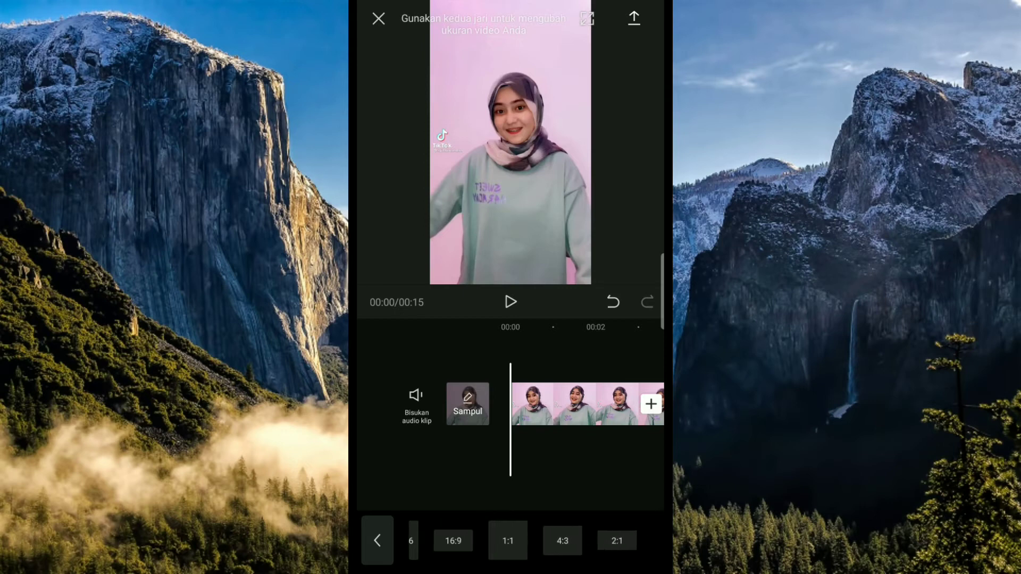
pyautogui.hscroll(2, 532, 540)
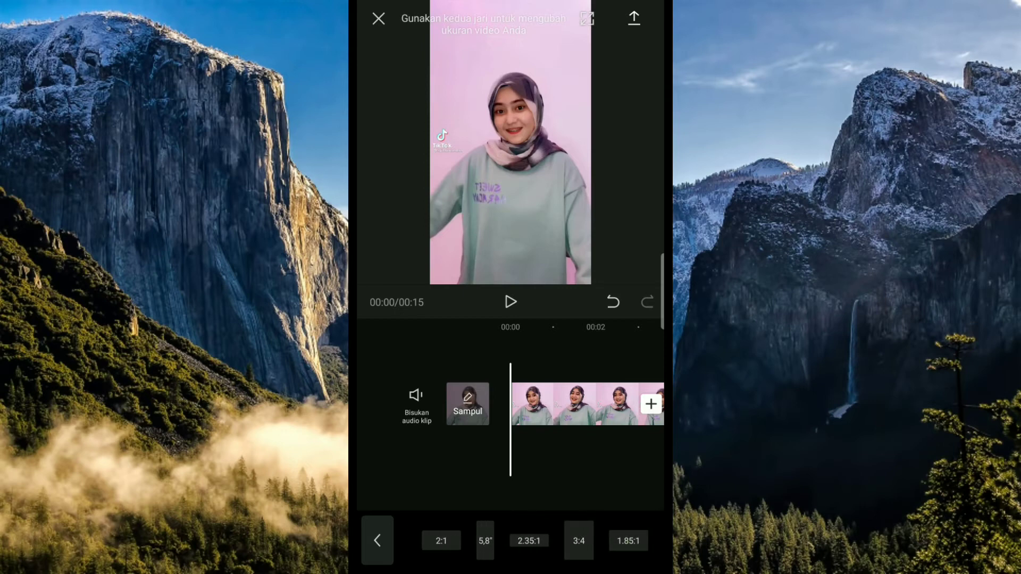
pyautogui.hscroll(-5, 511, 540)
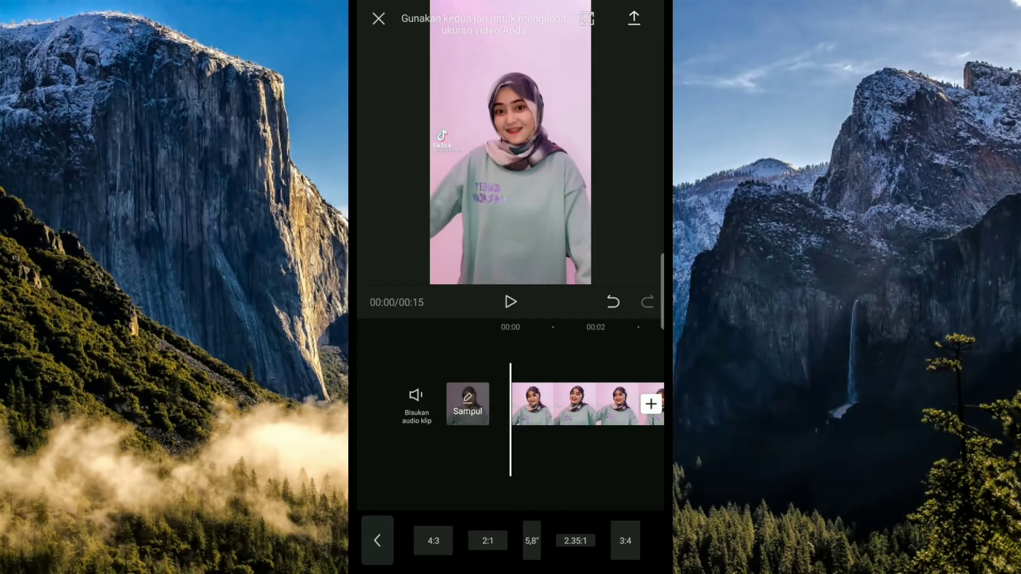
pyautogui.hscroll(-3, 511, 540)
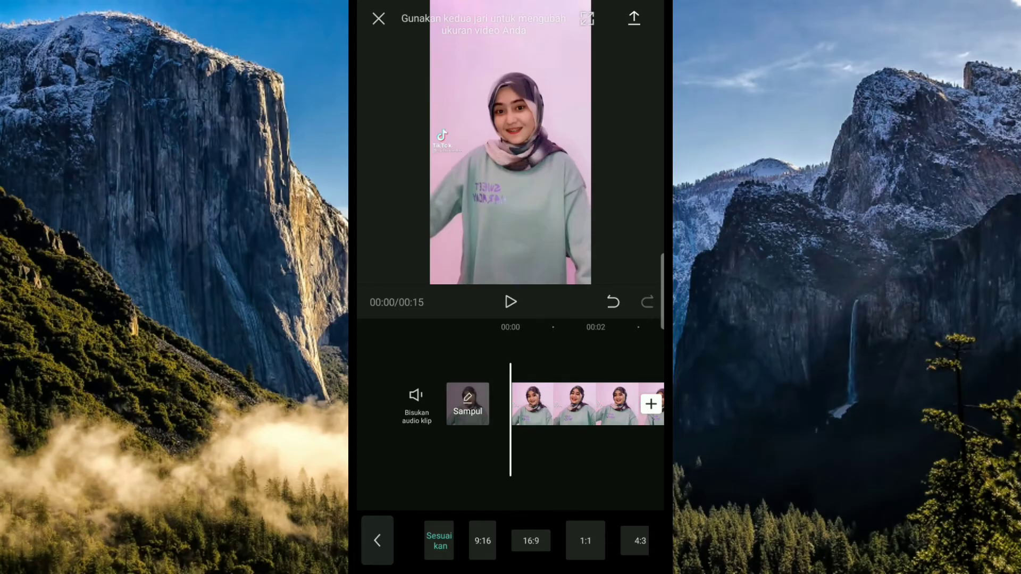
pyautogui.hscroll(5, 511, 541)
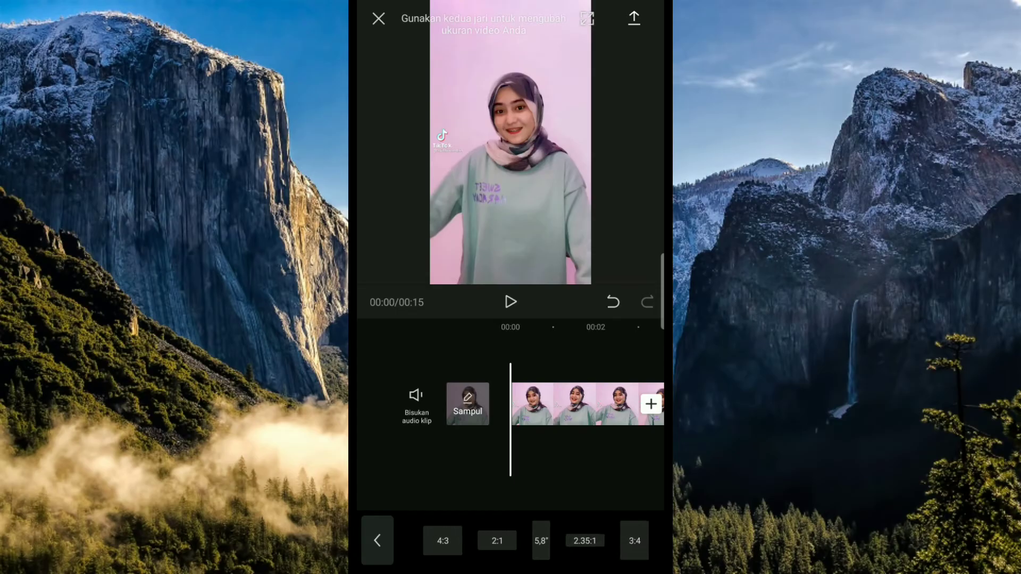
pyautogui.hscroll(-5, 510, 541)
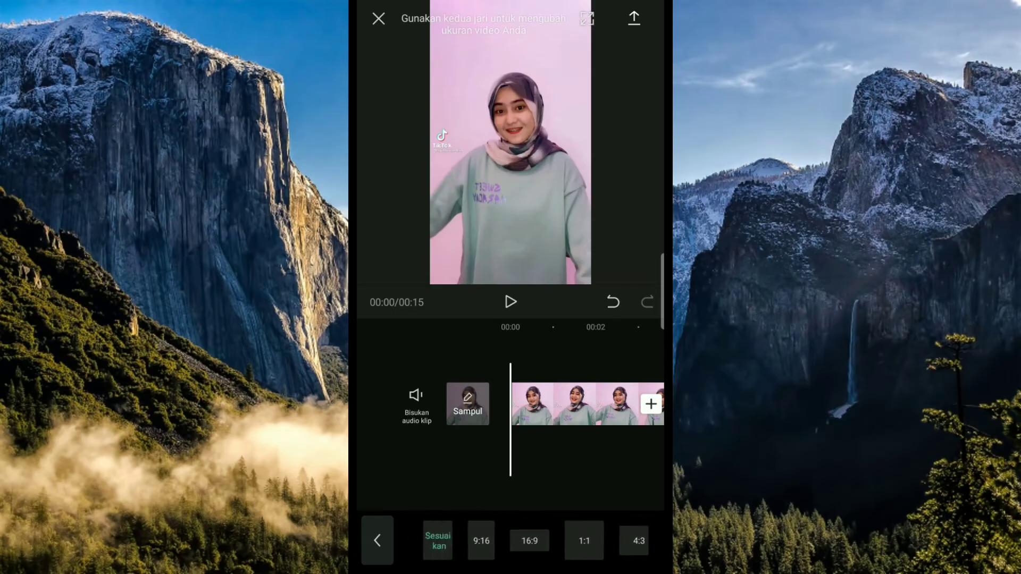
pyautogui.click(530, 541)
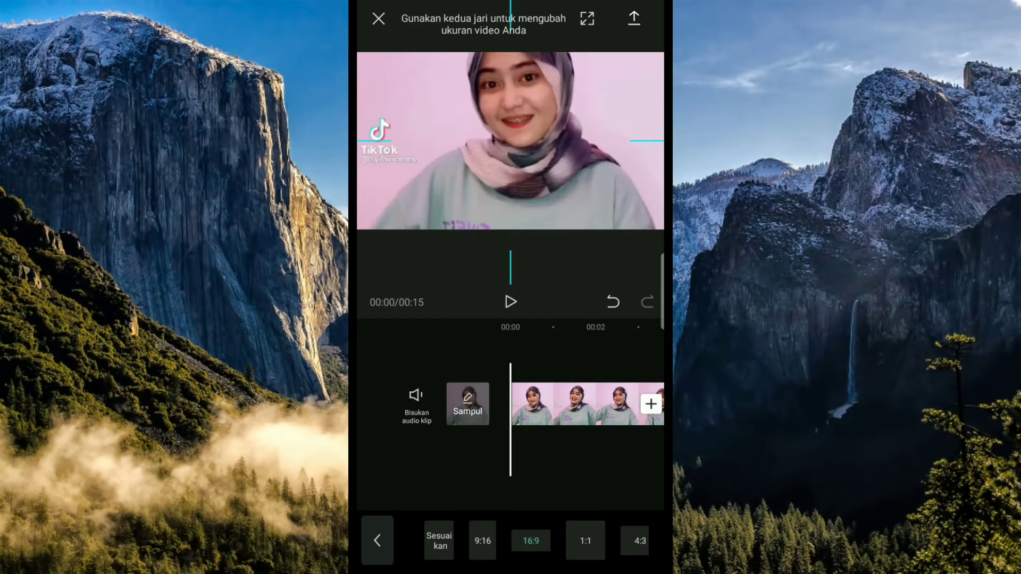
pyautogui.moveTo(510, 141); pyautogui.dragTo(511, 169)
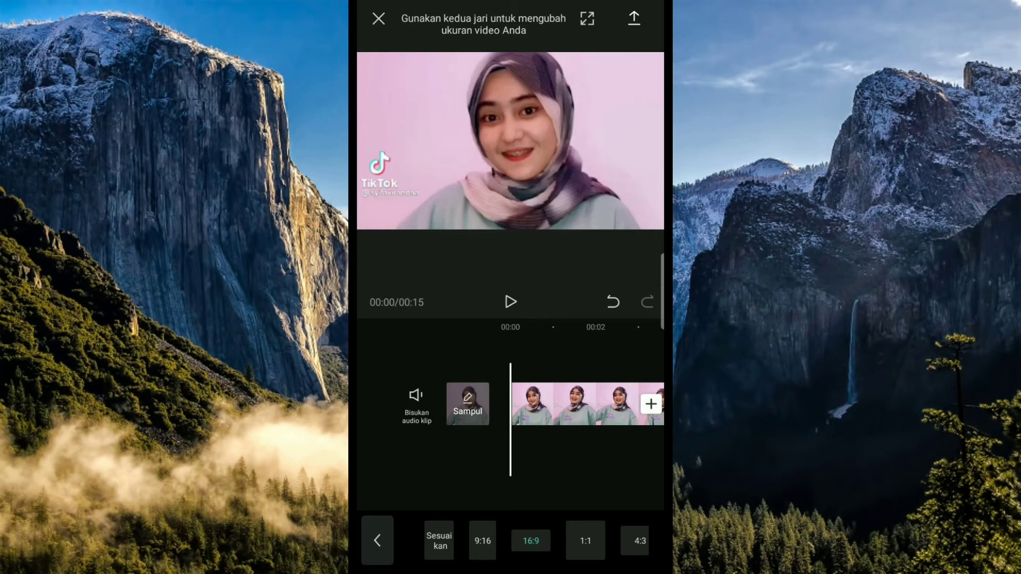
pyautogui.click(510, 302)
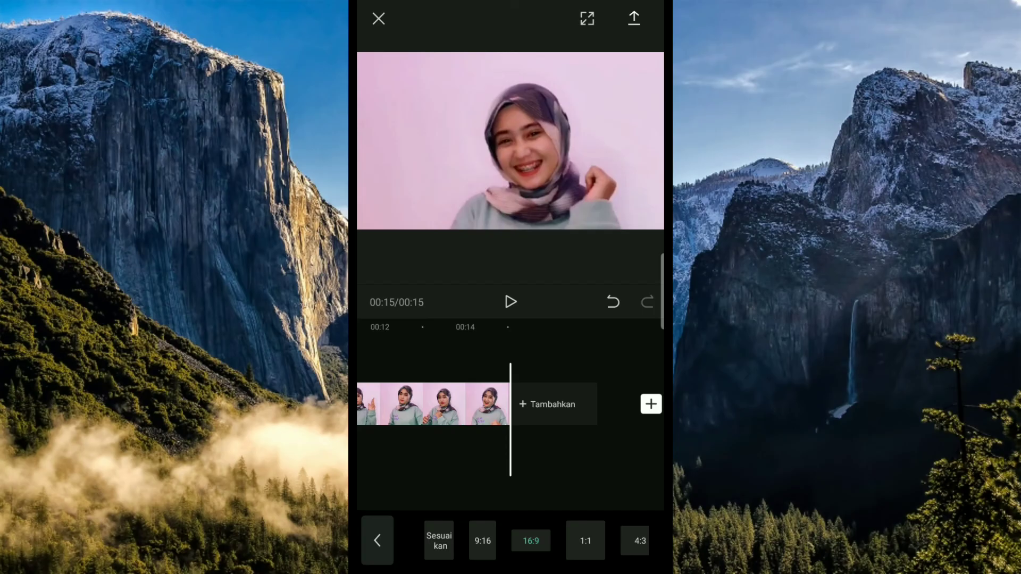
pyautogui.click(634, 19)
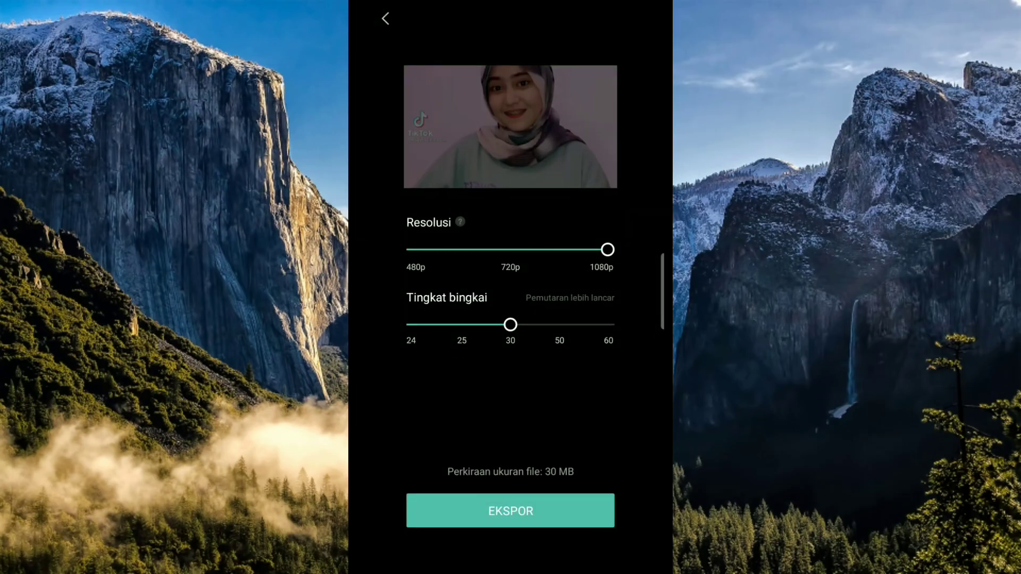
# - Export the 16:9 video at 1080p resolution and 30 fps
pyautogui.click(511, 512)
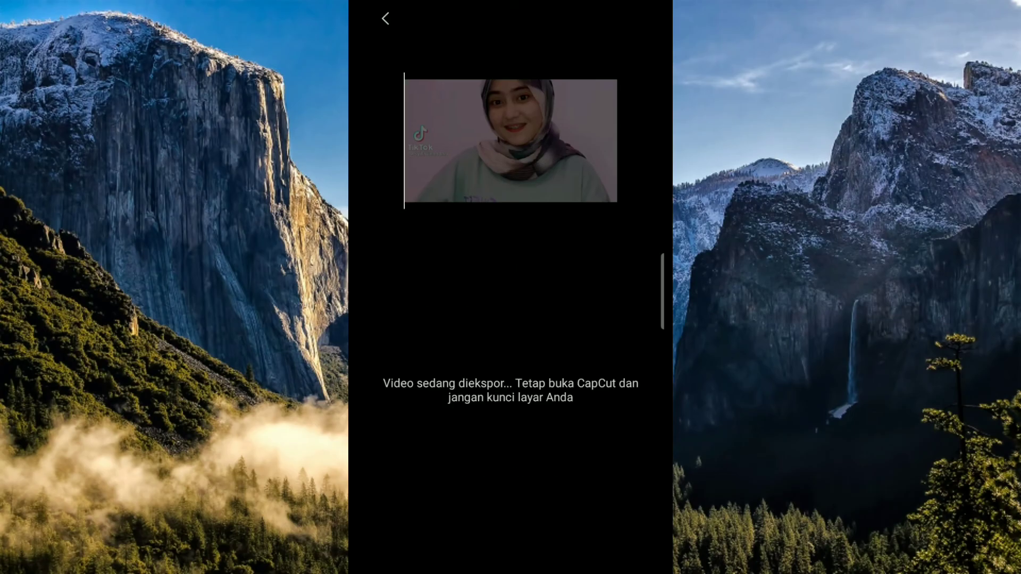